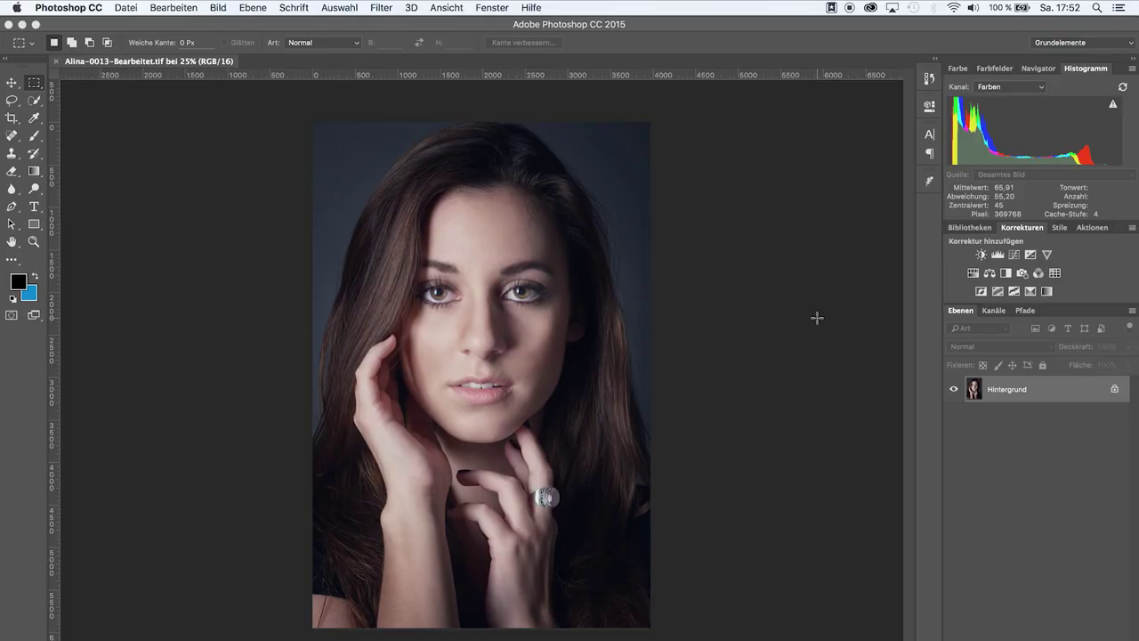
Add a Curves adjustment layer and lift its black point for faded, matte shadows
click(1013, 255)
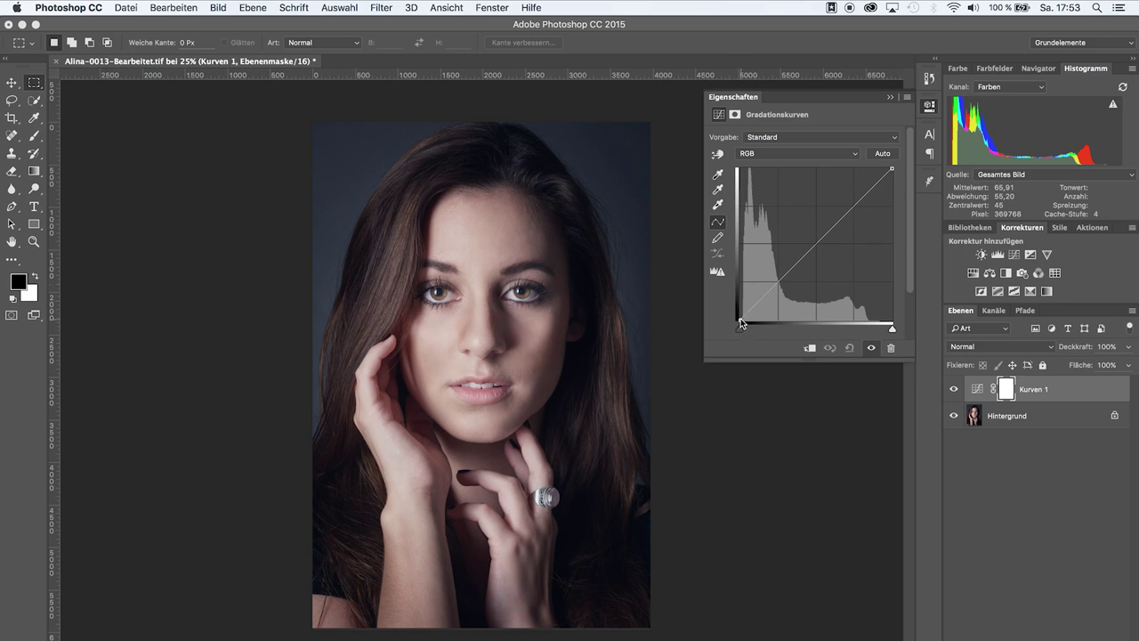
drag(740, 317, 737, 304)
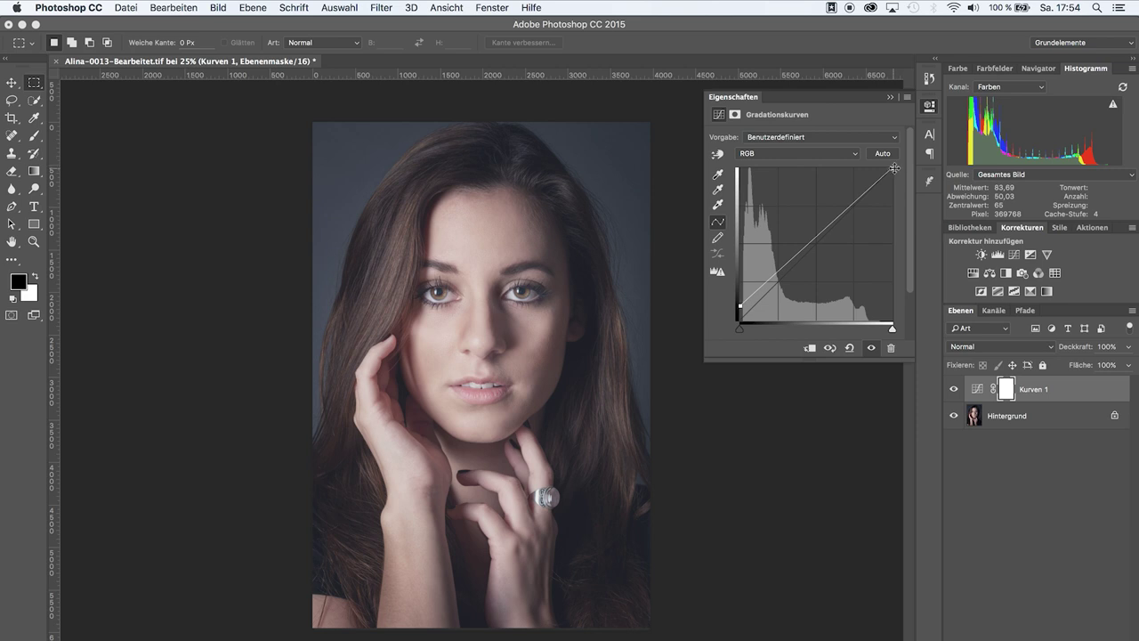
Test moving the white and black curve endpoints, then return both to their original corners
drag(894, 167, 898, 186)
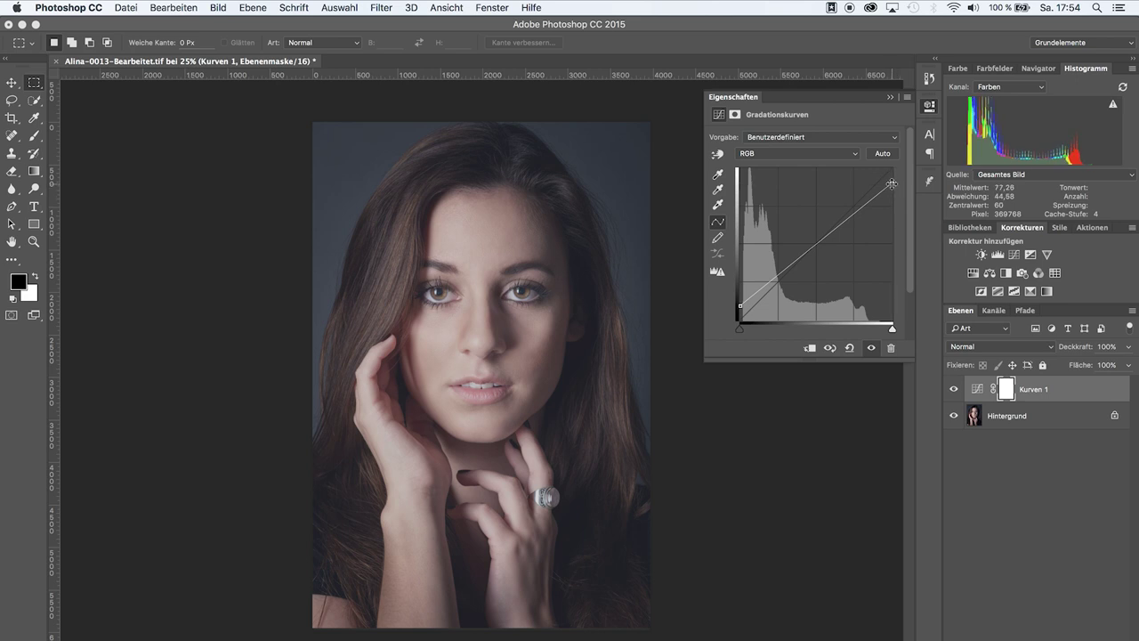
drag(892, 183, 894, 169)
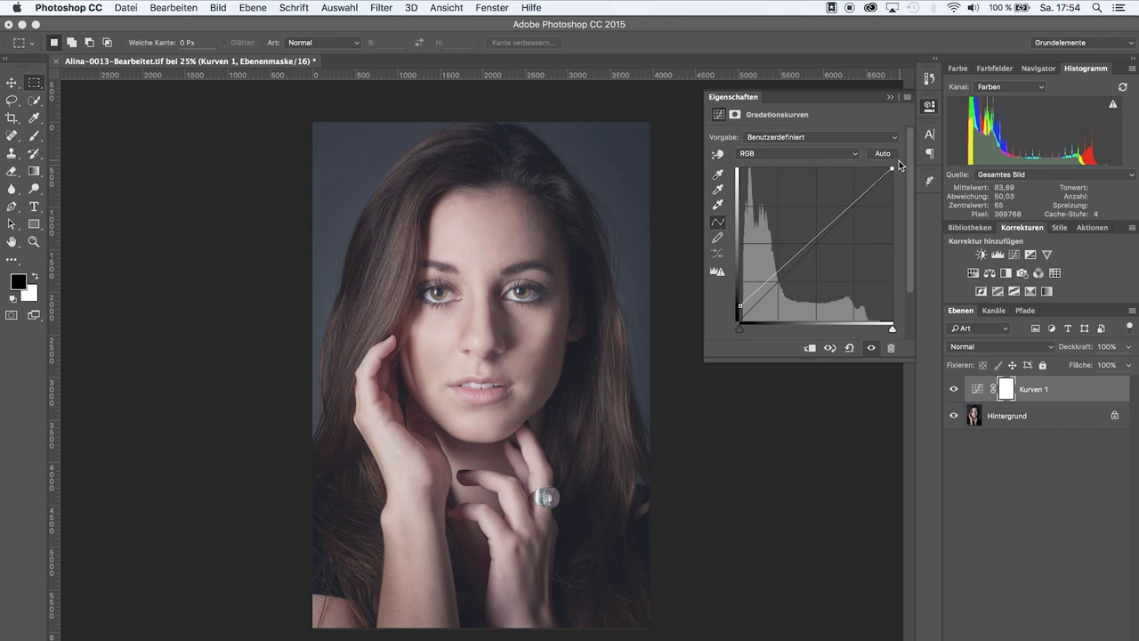
drag(893, 171, 859, 168)
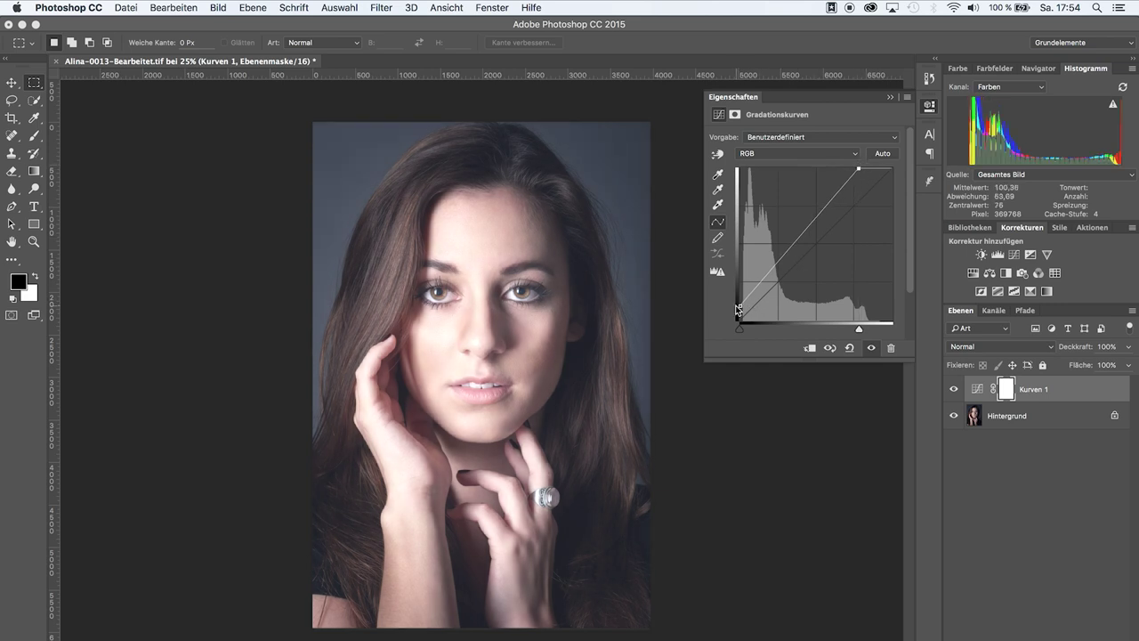
drag(740, 305, 753, 326)
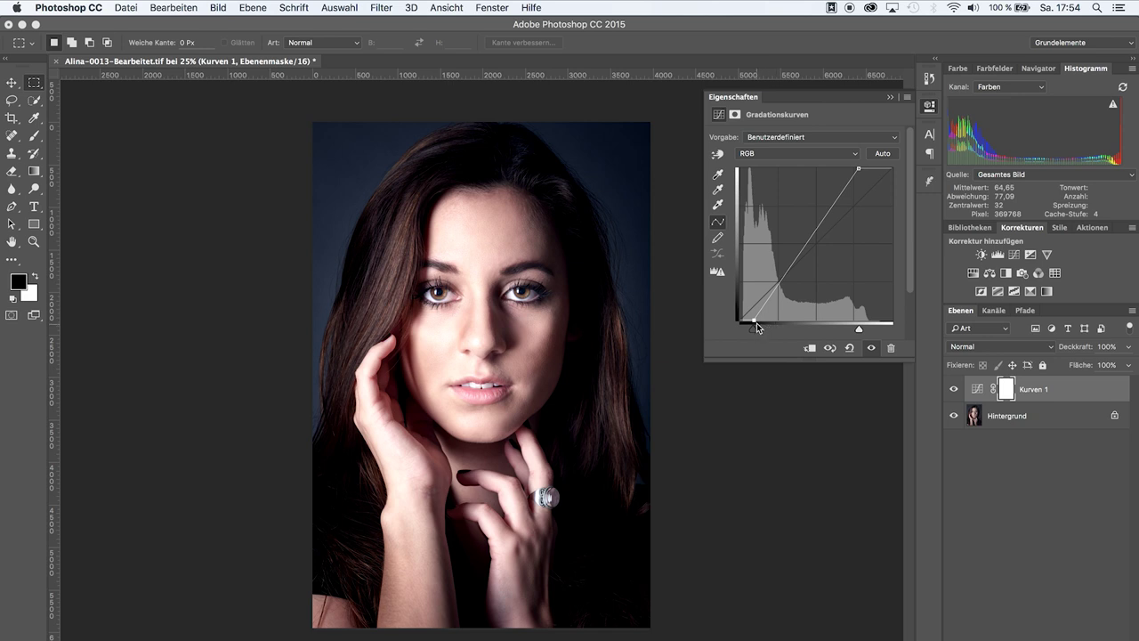
drag(753, 326, 739, 326)
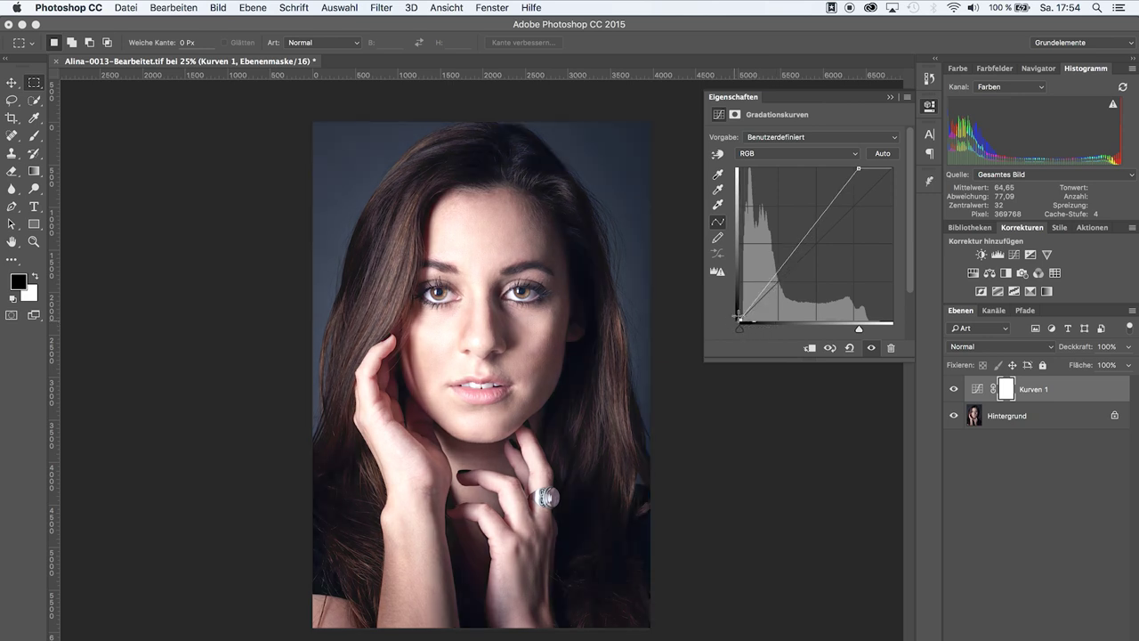
drag(859, 166, 893, 164)
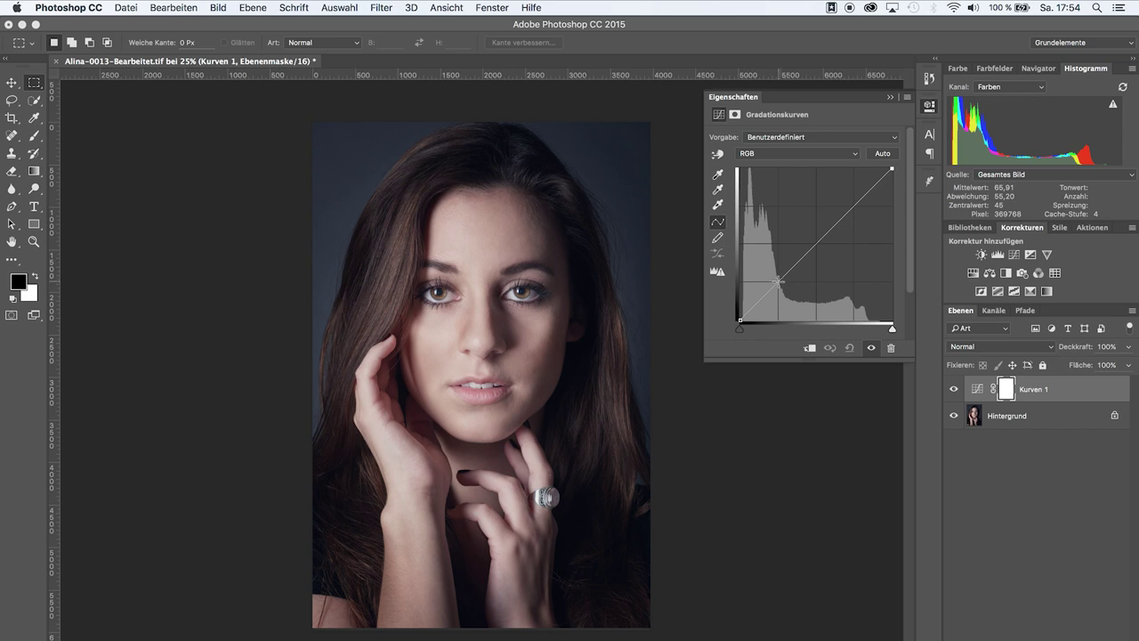
Add mid, upper, top and shadow points to the RGB curve, bending it into an exaggerated wave
click(778, 279)
drag(778, 280, 782, 282)
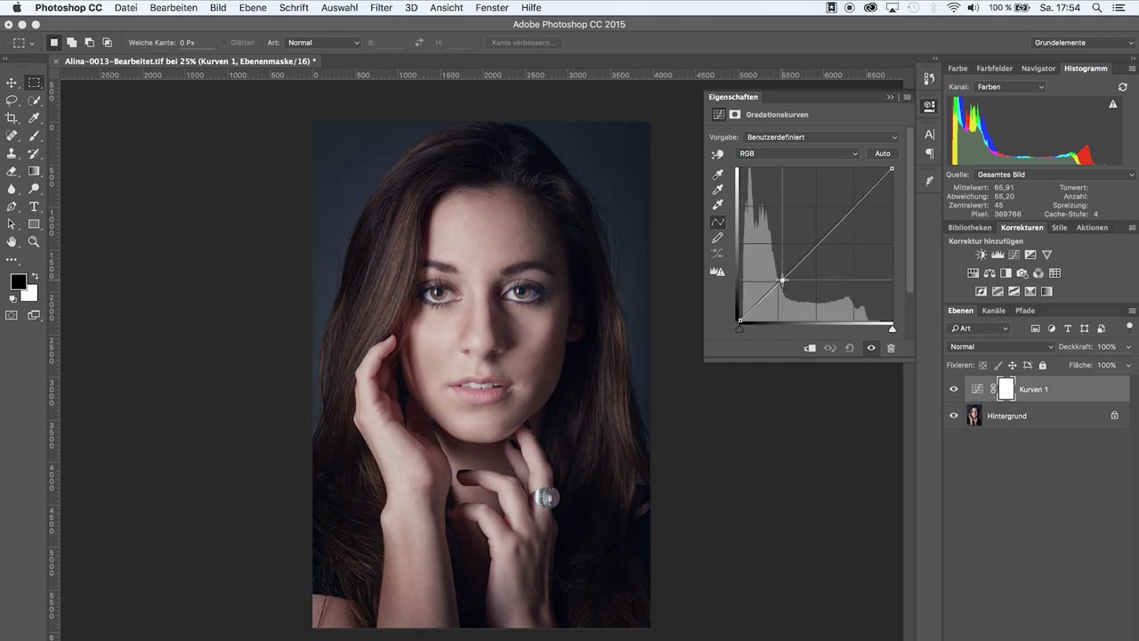
drag(782, 282, 786, 284)
drag(842, 230, 836, 220)
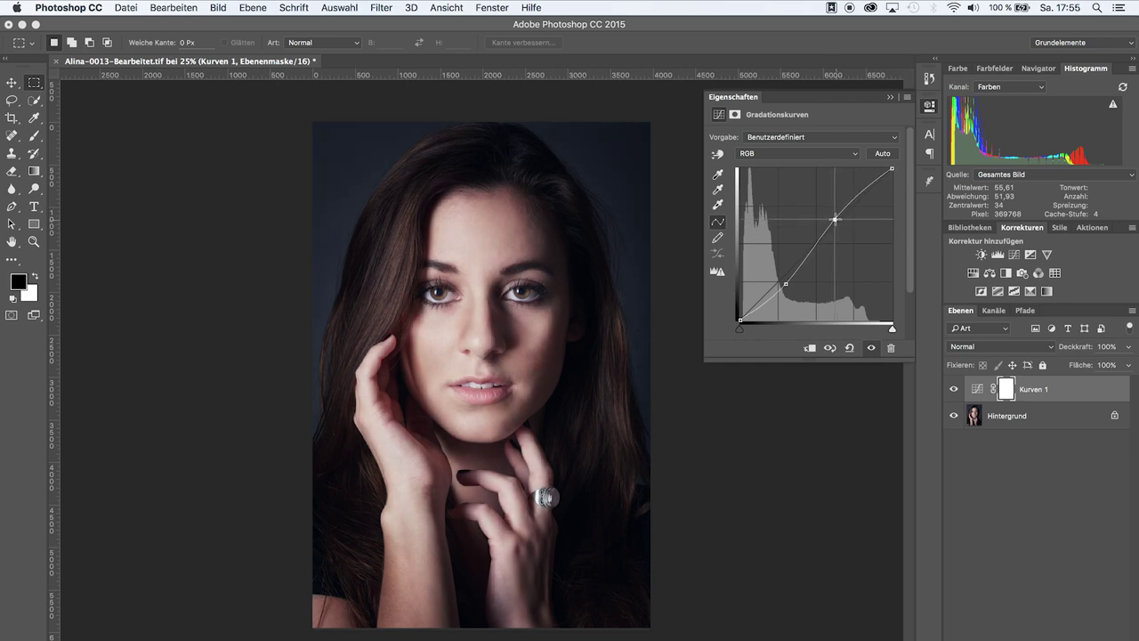
drag(837, 221, 834, 218)
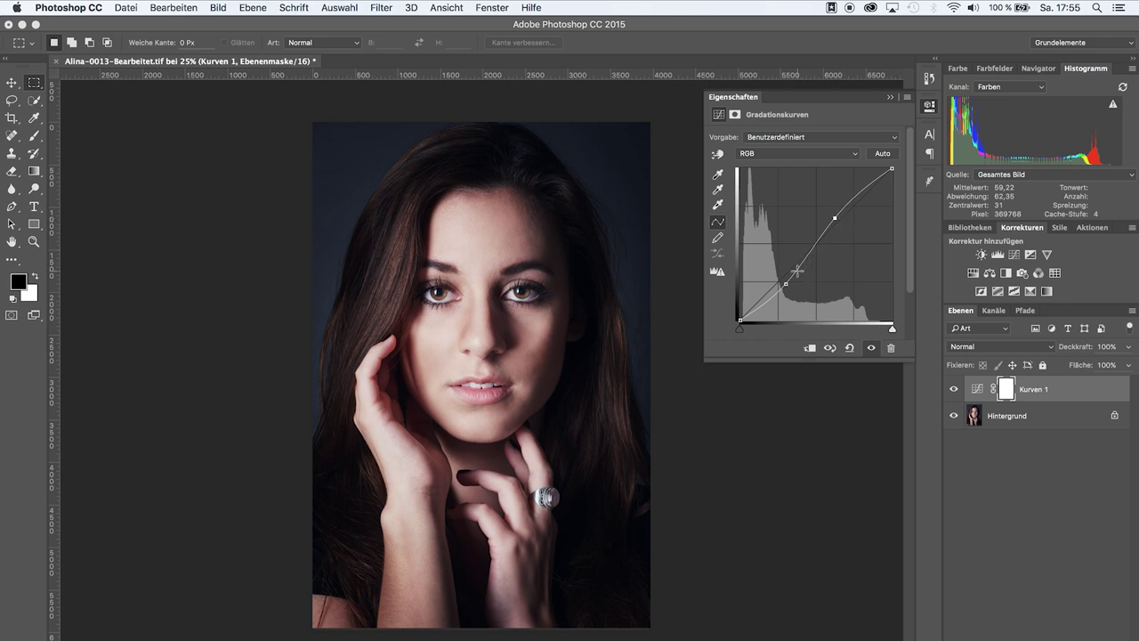
drag(806, 258, 795, 252)
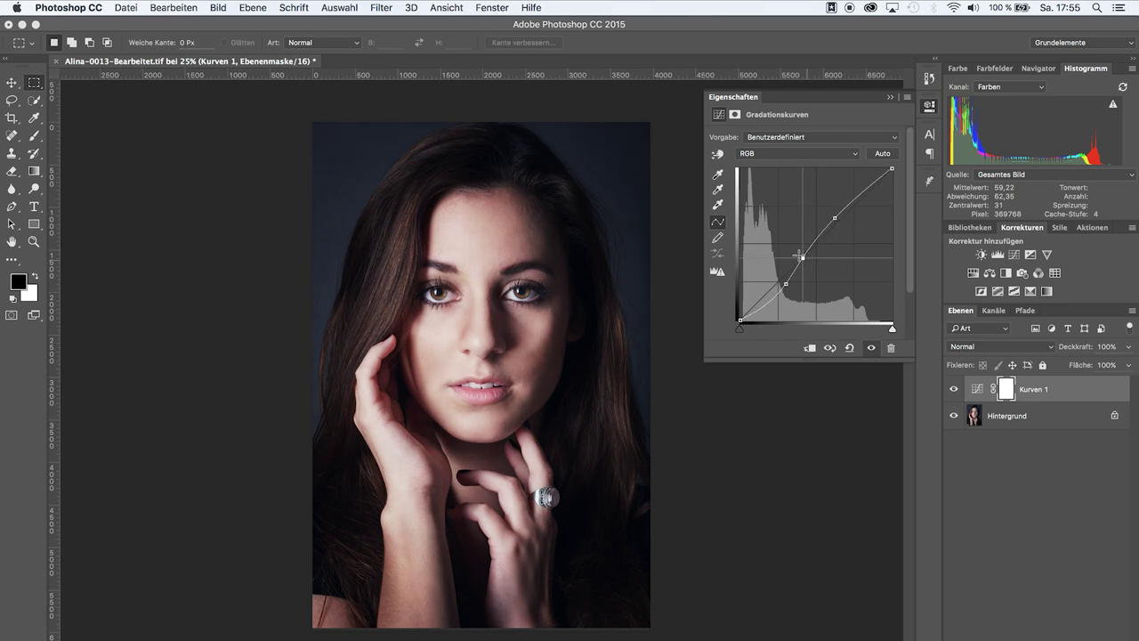
click(884, 193)
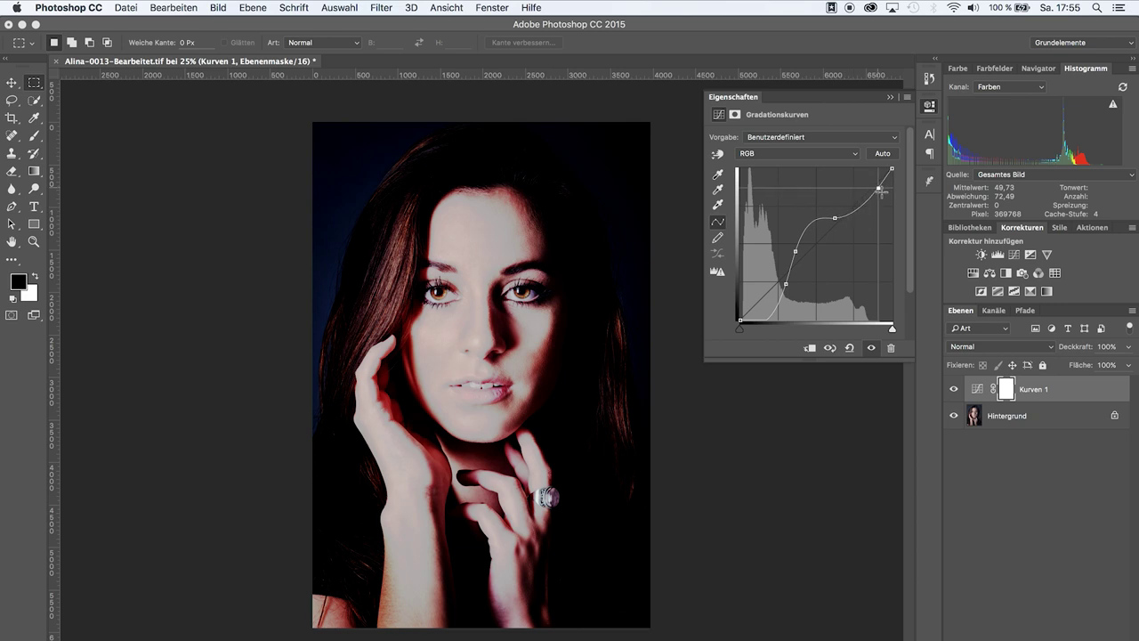
drag(768, 312, 758, 299)
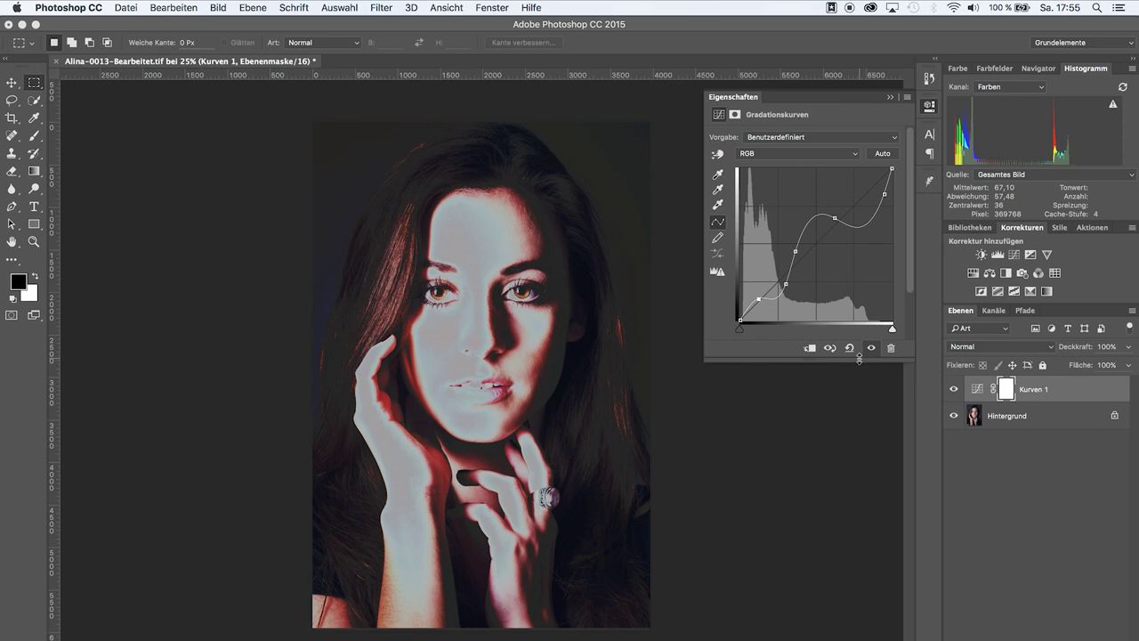
Delete the distorted Kurven 1 layer, add a fresh Curves layer, and show its channel list
key(BackSpace)
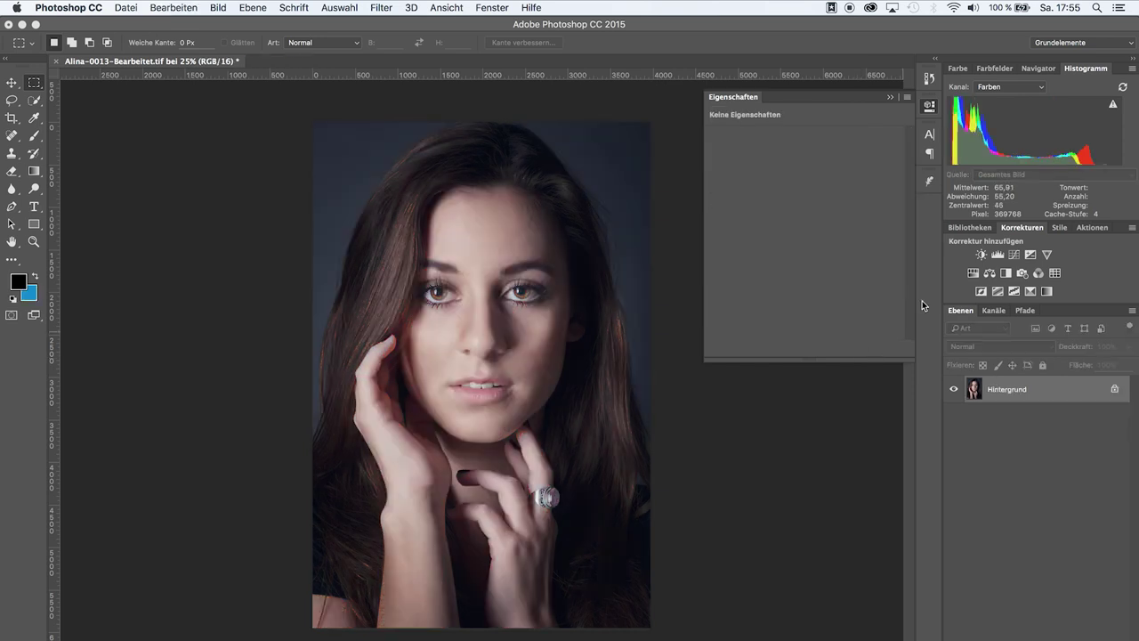
click(1014, 256)
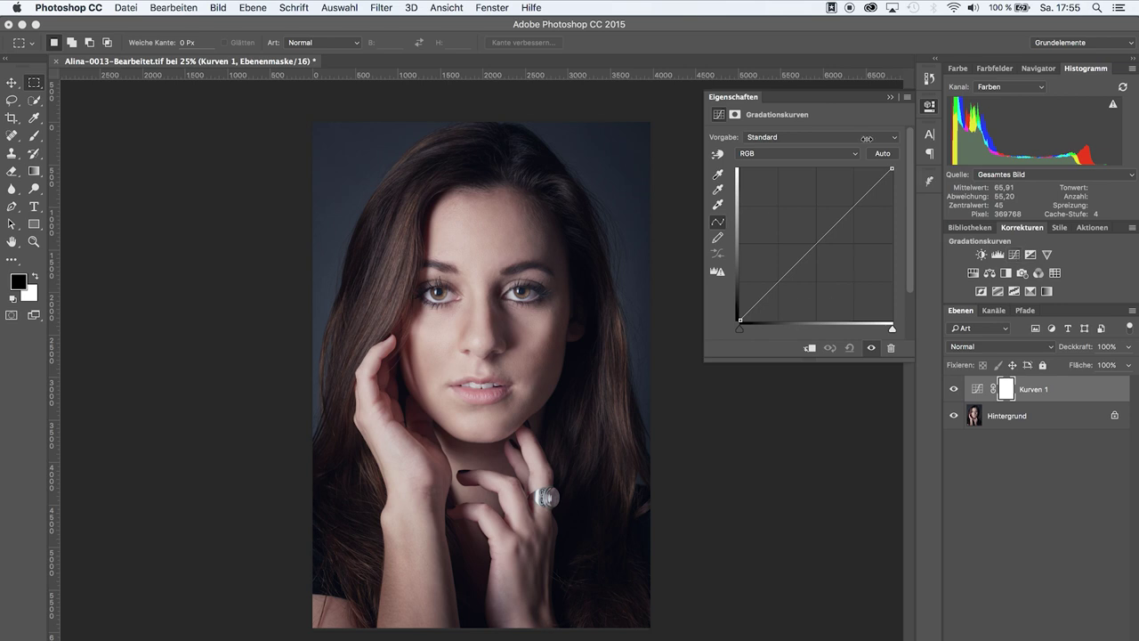
click(753, 156)
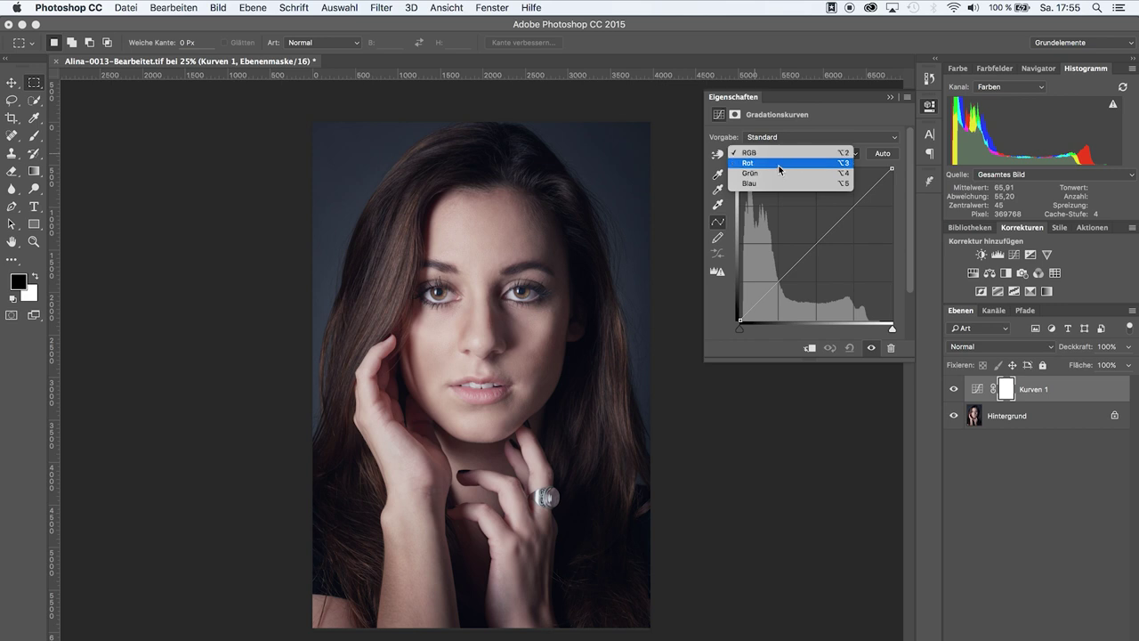
Switch to the Rot channel and bend the red curve up to warm, then back
click(780, 165)
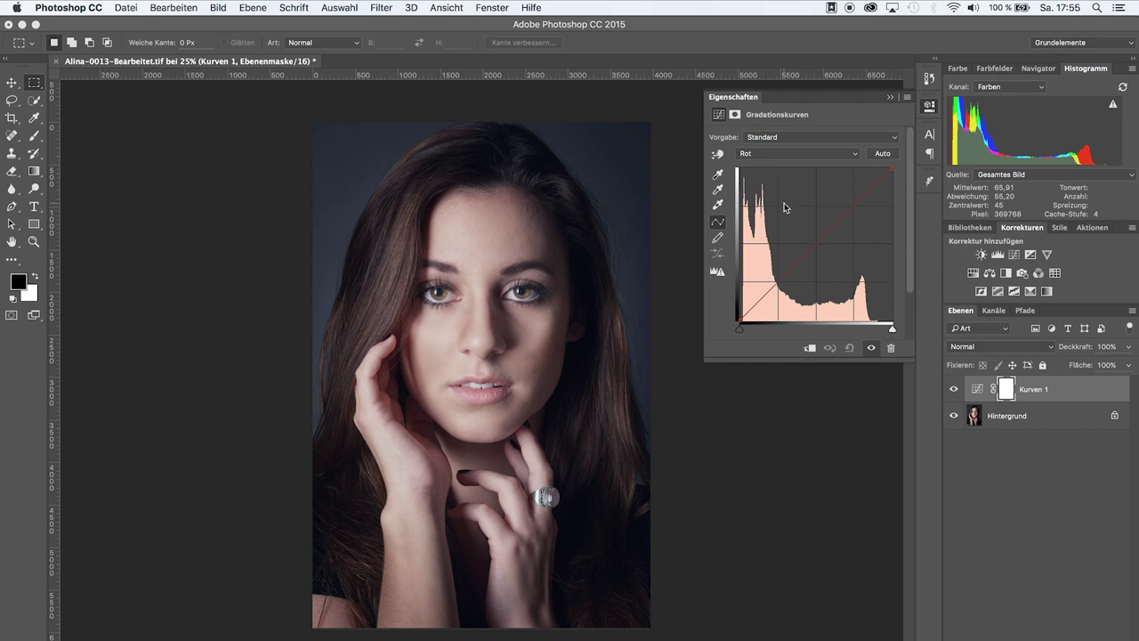
click(814, 240)
drag(815, 241, 807, 235)
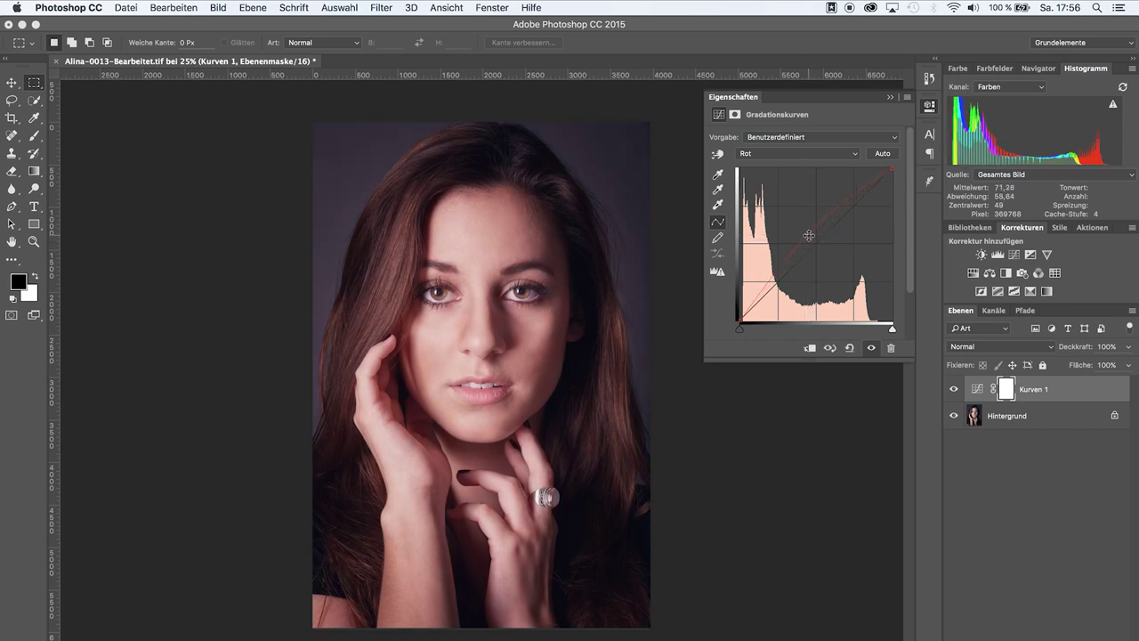
drag(808, 235, 826, 256)
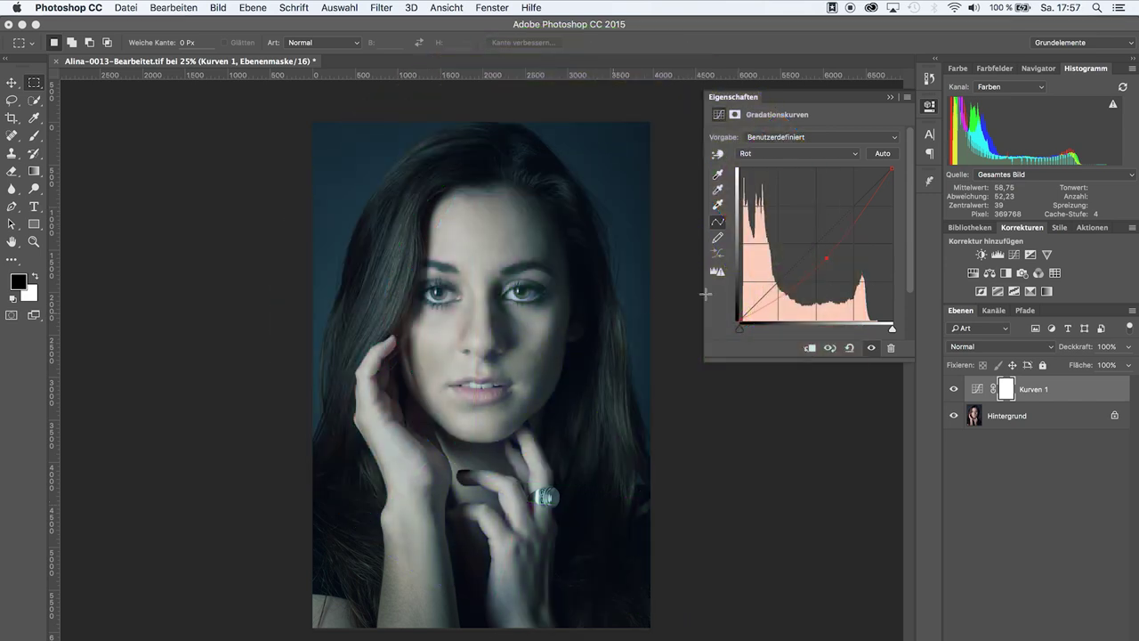
Lower the red curve for a cyan tint, then undo back to a straight red curve
click(825, 260)
drag(825, 260, 815, 247)
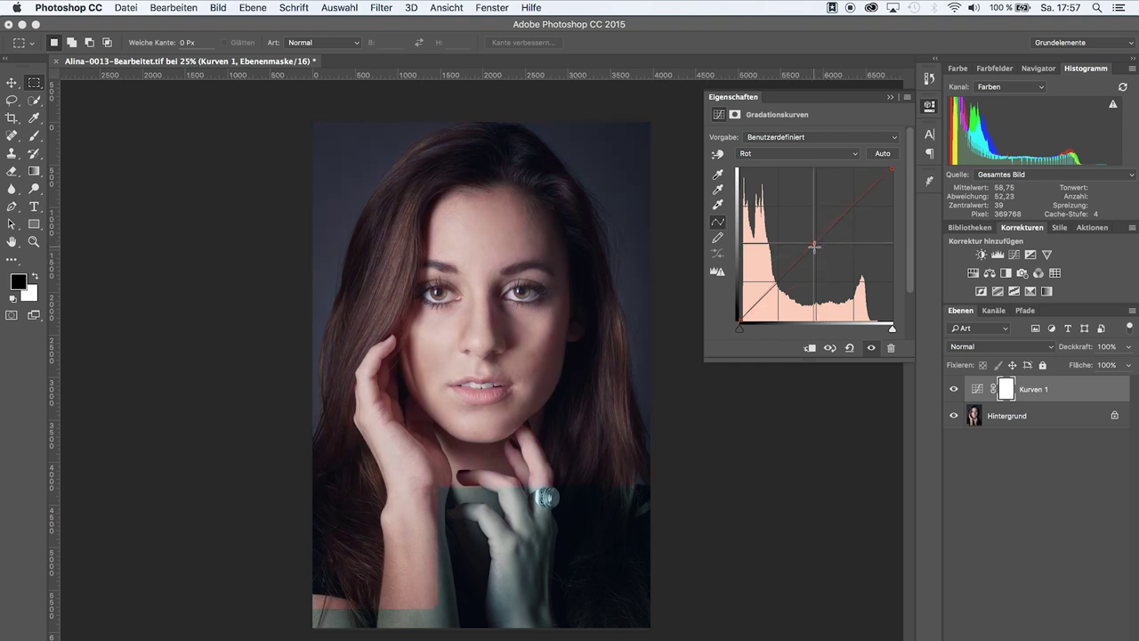
key(ctrl+z)
key(ctrl+alt+z)
Switch to the Grün channel, dip the green curve for a purple tint, then undo
click(836, 157)
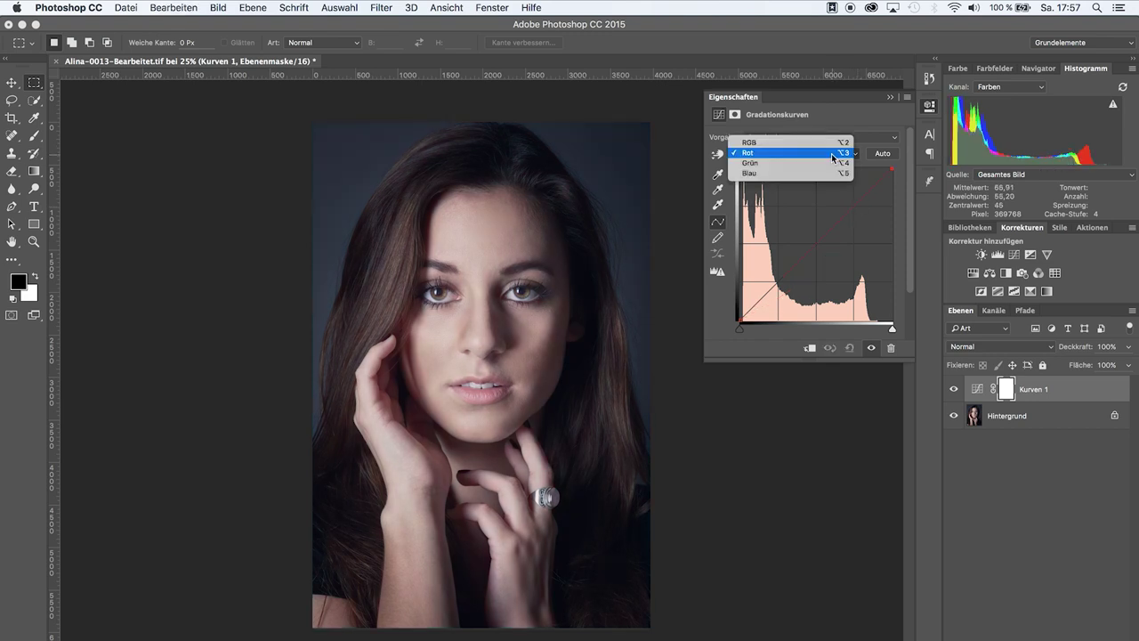
click(815, 161)
mouse_move(823, 247)
mouse_down()
mouse_move(808, 236)
mouse_move(826, 256)
mouse_up()
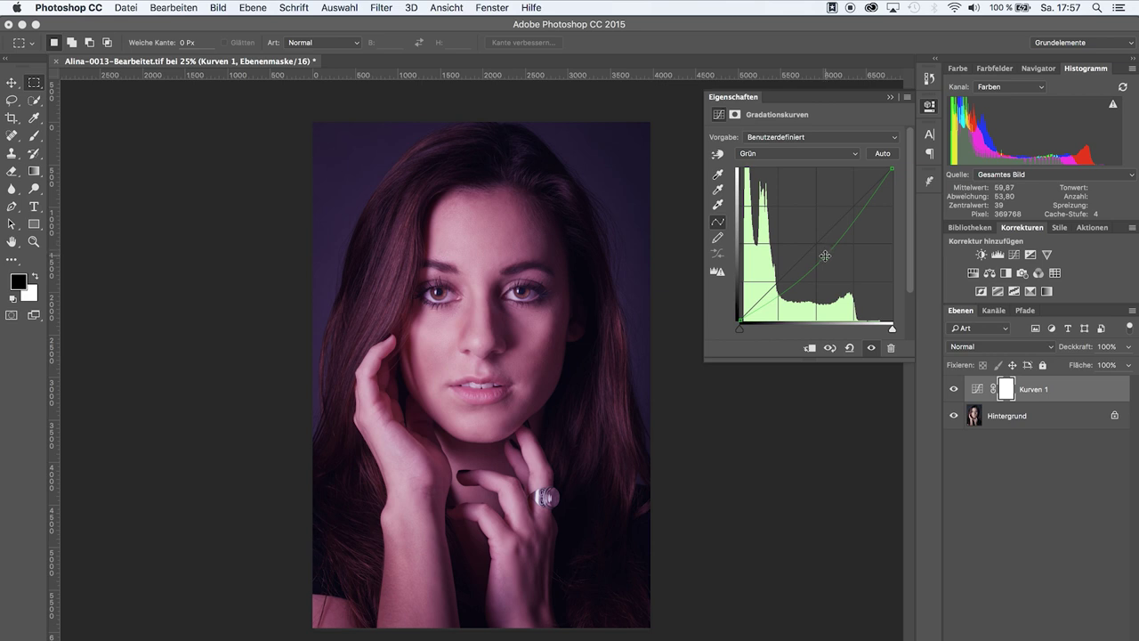
key(super+z)
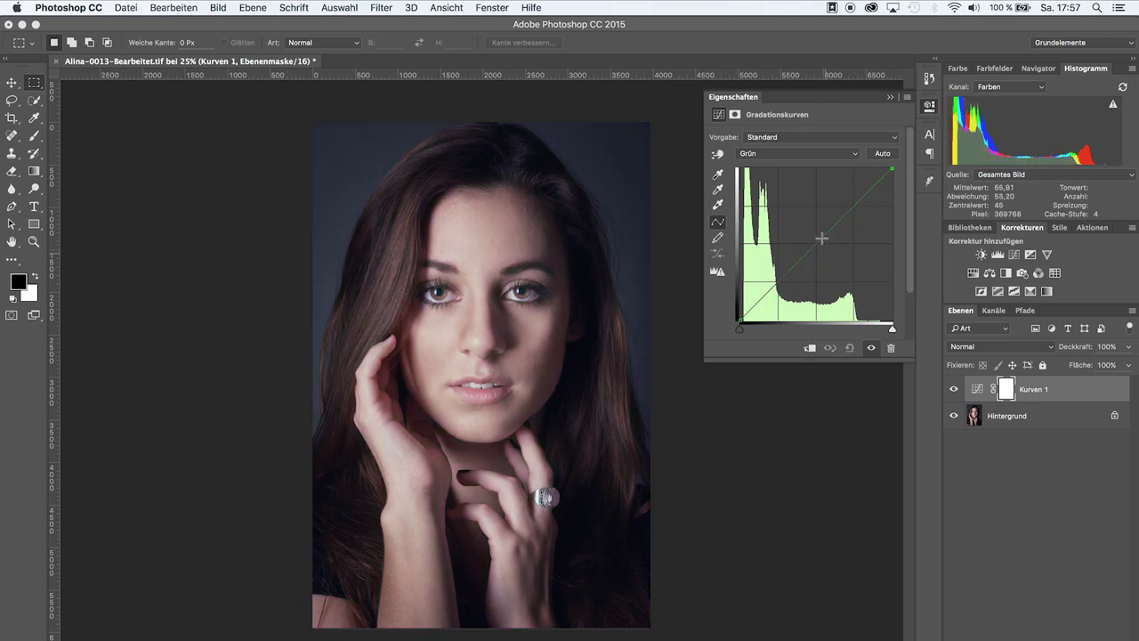
Pull the green curve down and raise its upper part, then undo to a straight line
click(777, 155)
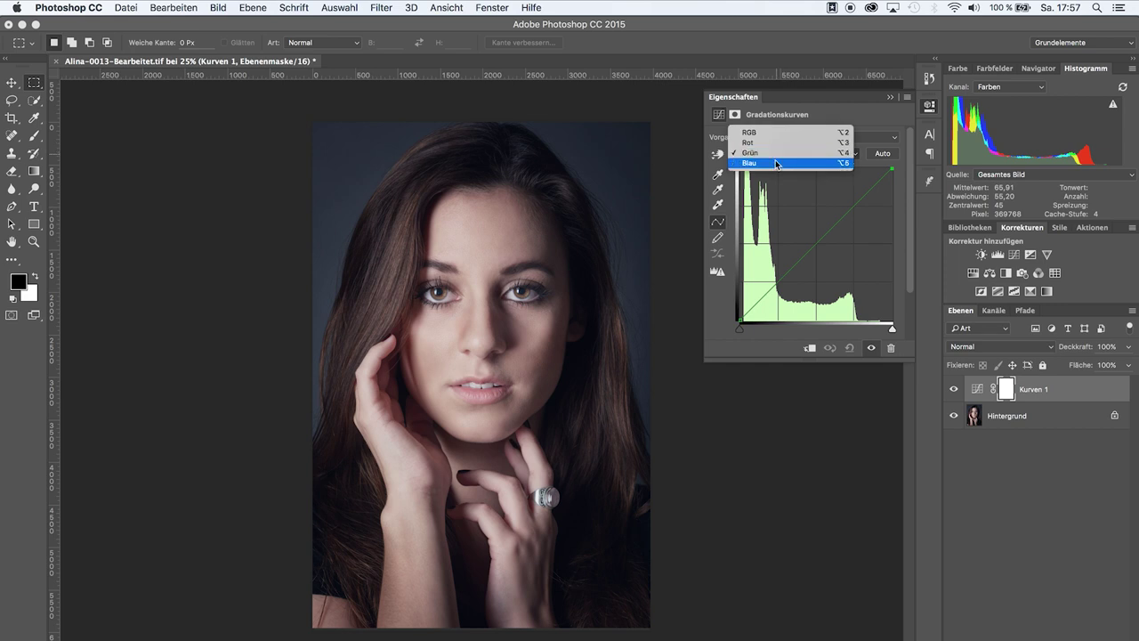
click(782, 155)
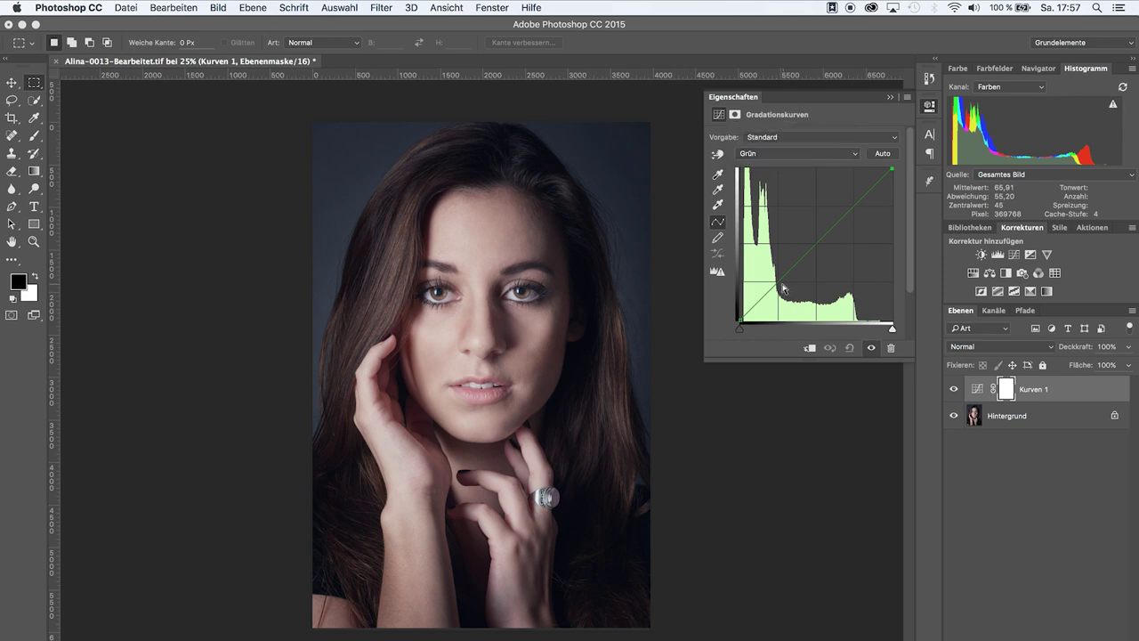
drag(780, 282, 777, 293)
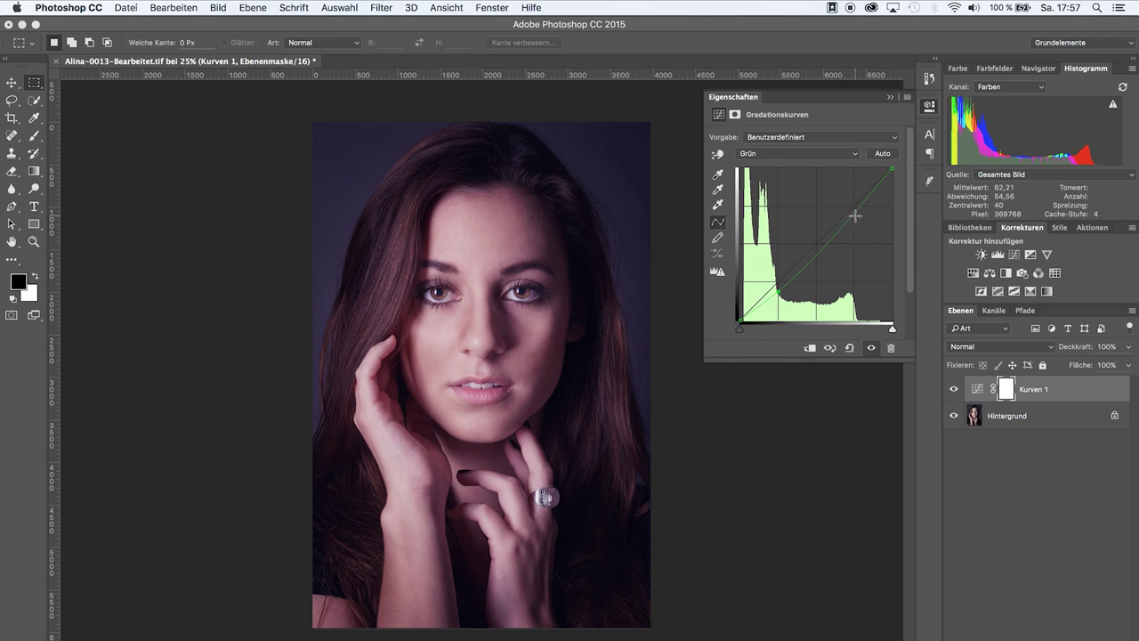
drag(851, 212, 849, 200)
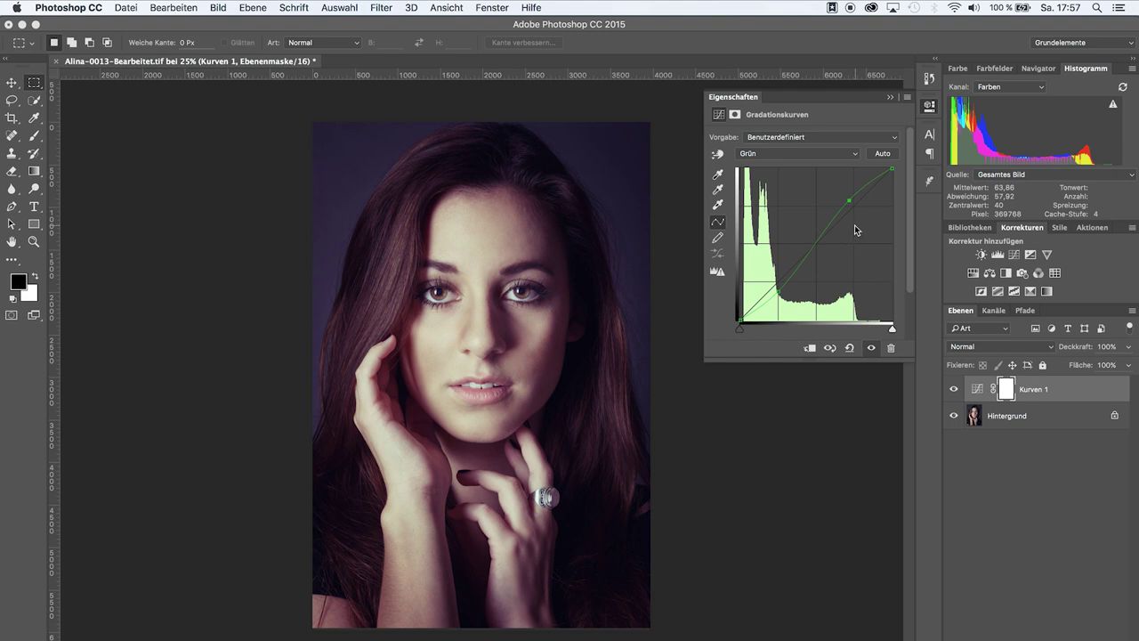
key(ctrl+z)
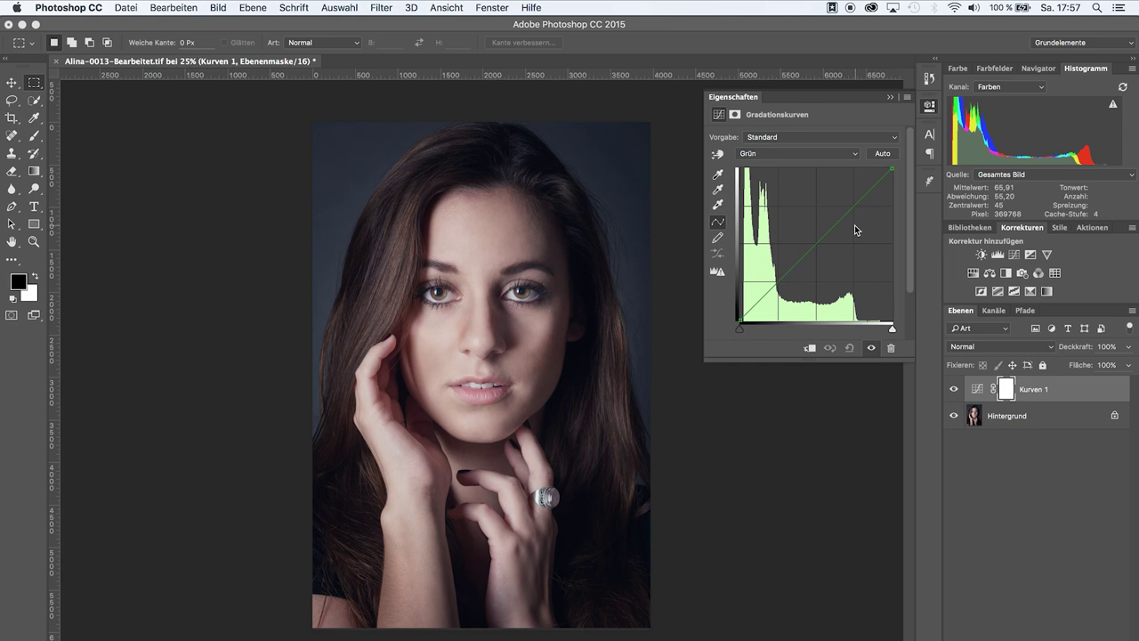